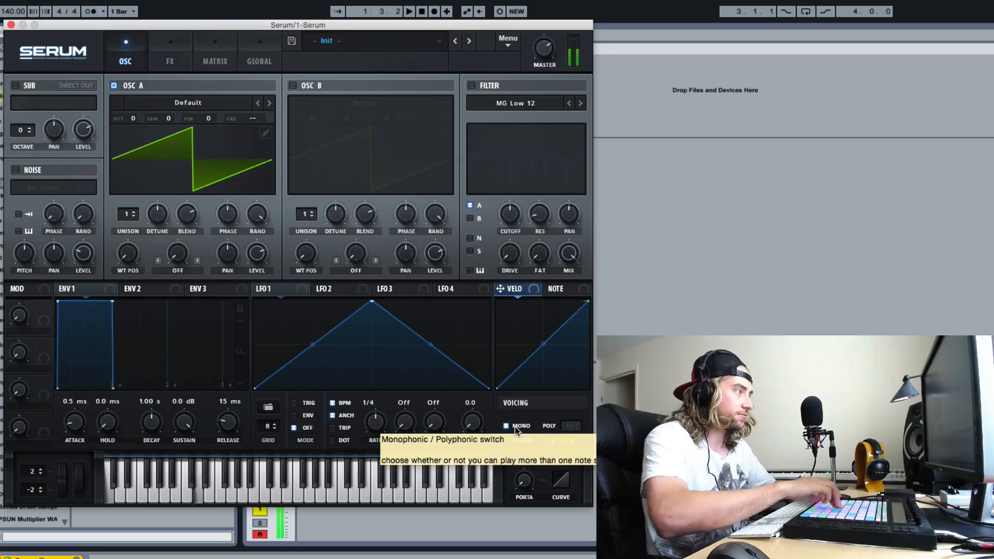
# Step: Load the Digital wavetable Kream into oscillator A and sweep its wavetable position to preview the frames
pyautogui.click(183, 101)
pyautogui.moveTo(207, 135)
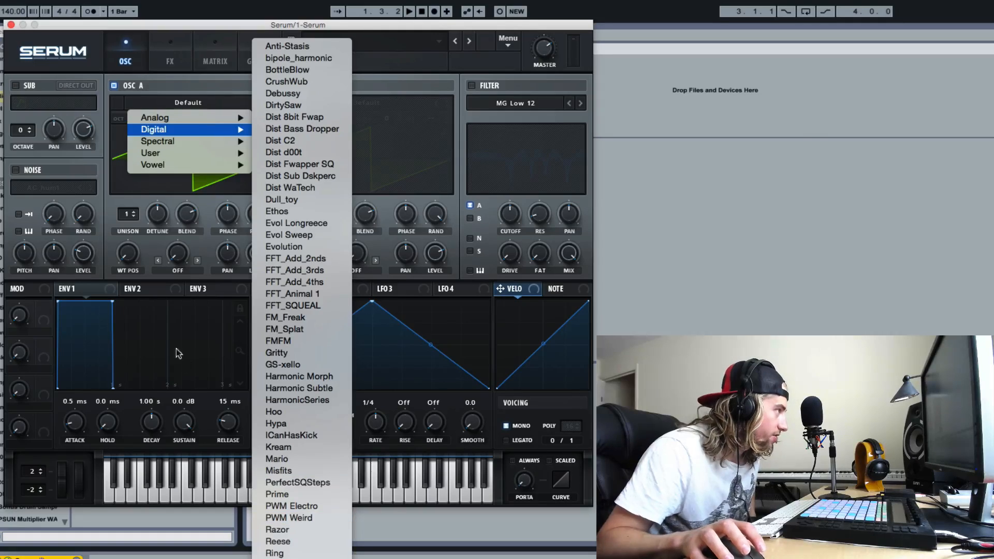
pyautogui.click(296, 449)
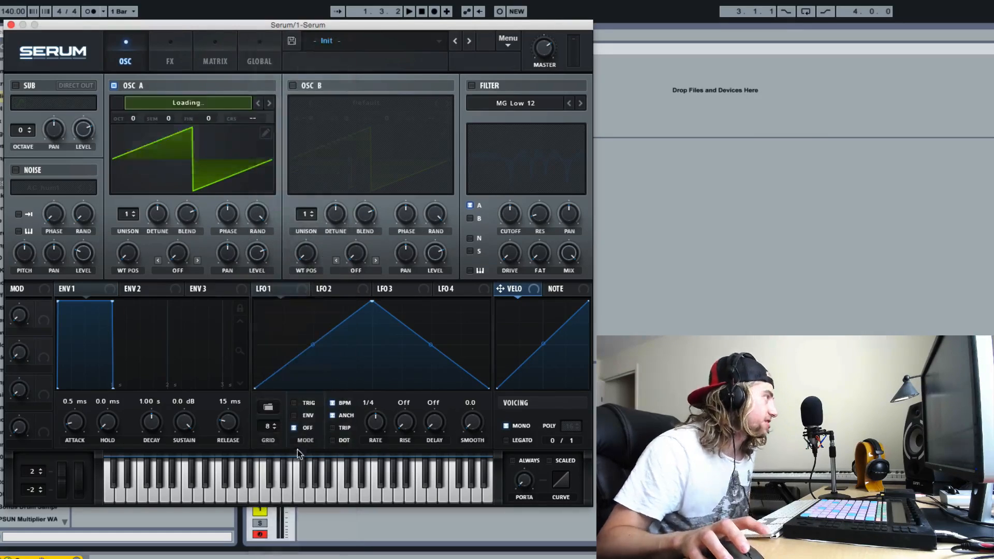
pyautogui.moveTo(131, 260); pyautogui.dragTo(153, 320)
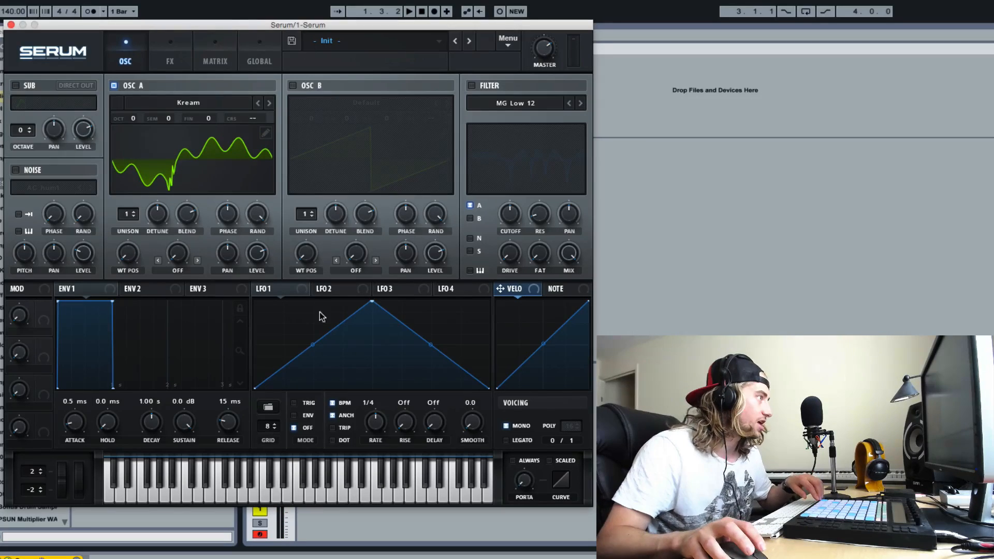
# Step: Assign LFO 1 to oscillator A's wavetable position, set it to Trig mode, and set its rate to one bar
pyautogui.moveTo(281, 291); pyautogui.dragTo(128, 254)
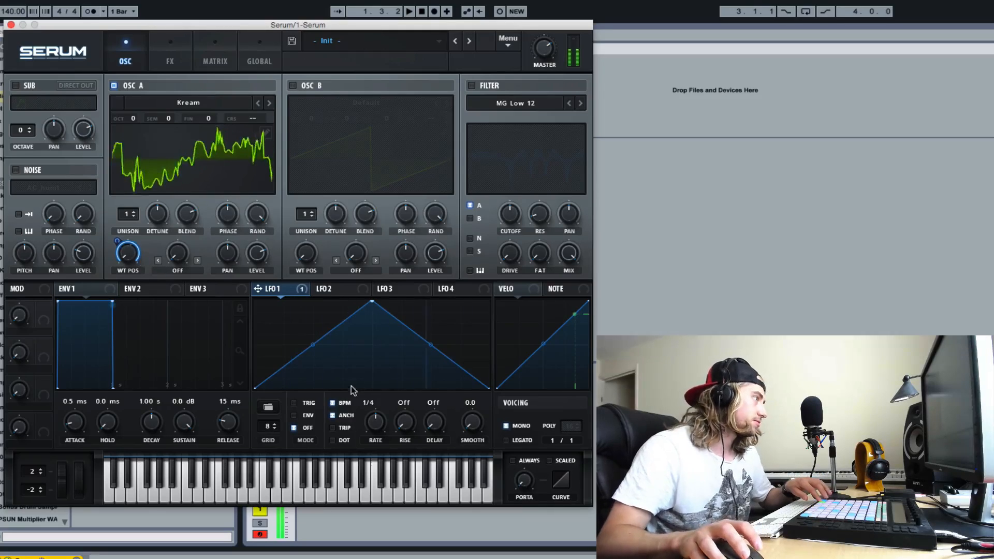
pyautogui.click(296, 403)
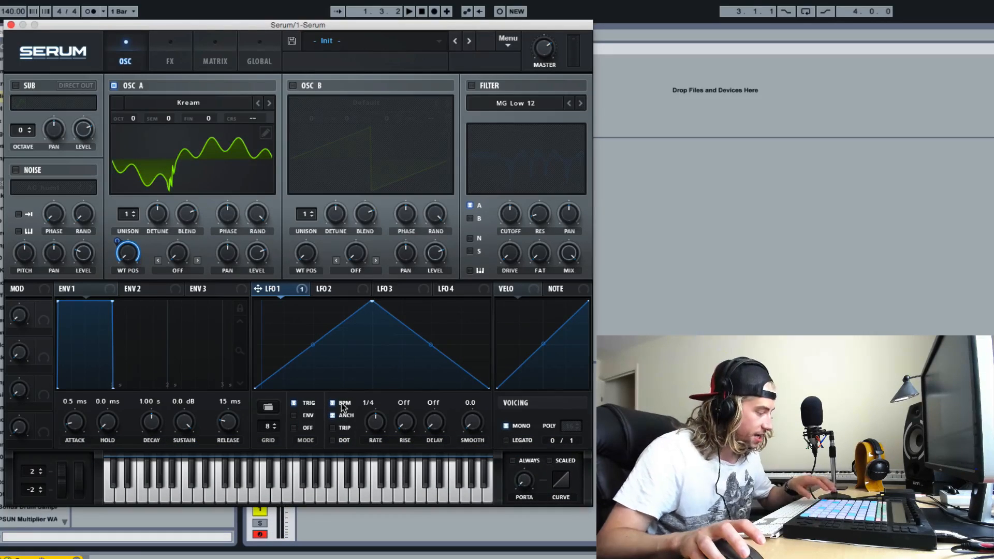
pyautogui.moveTo(372, 423); pyautogui.dragTo(374, 439)
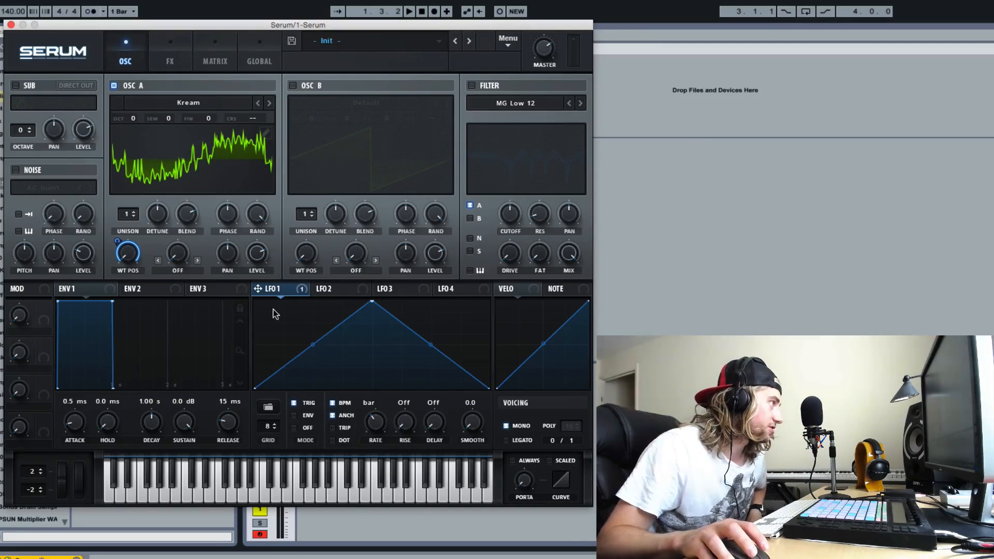
# Step: Add three points to LFO 1's triangle, one on the rise and two on the fall, and bend all segments into steep curves
pyautogui.doubleClick(328, 365)
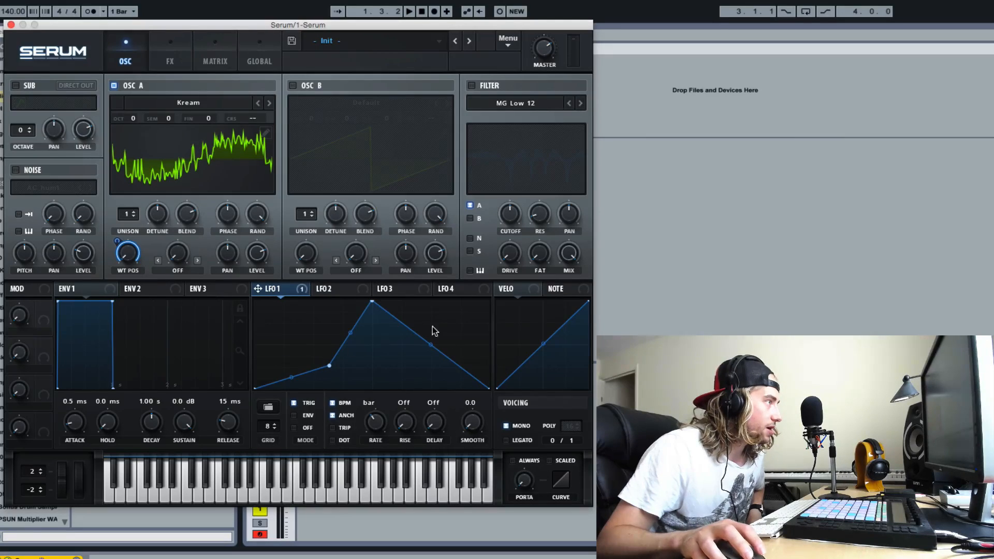
pyautogui.doubleClick(417, 312)
pyautogui.doubleClick(476, 336)
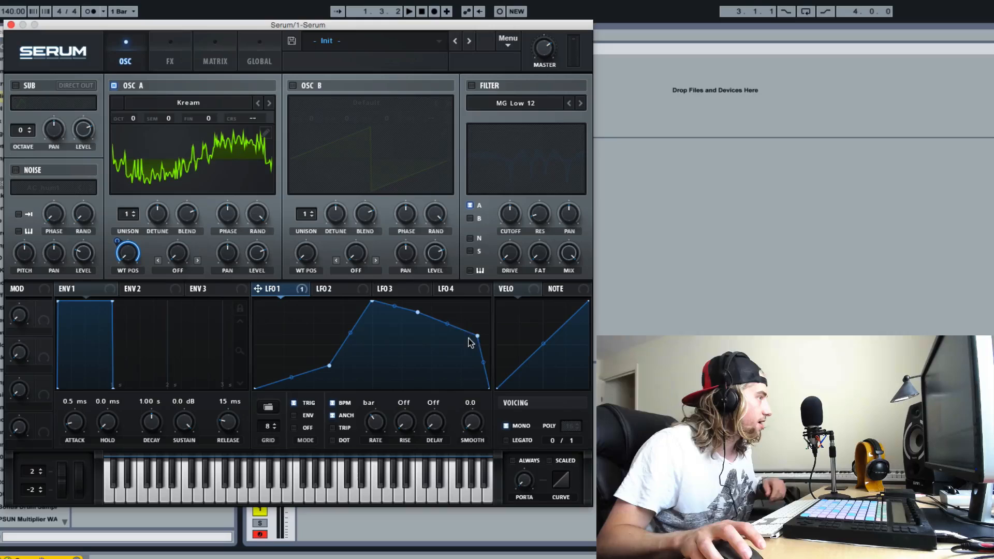
pyautogui.press('alt')
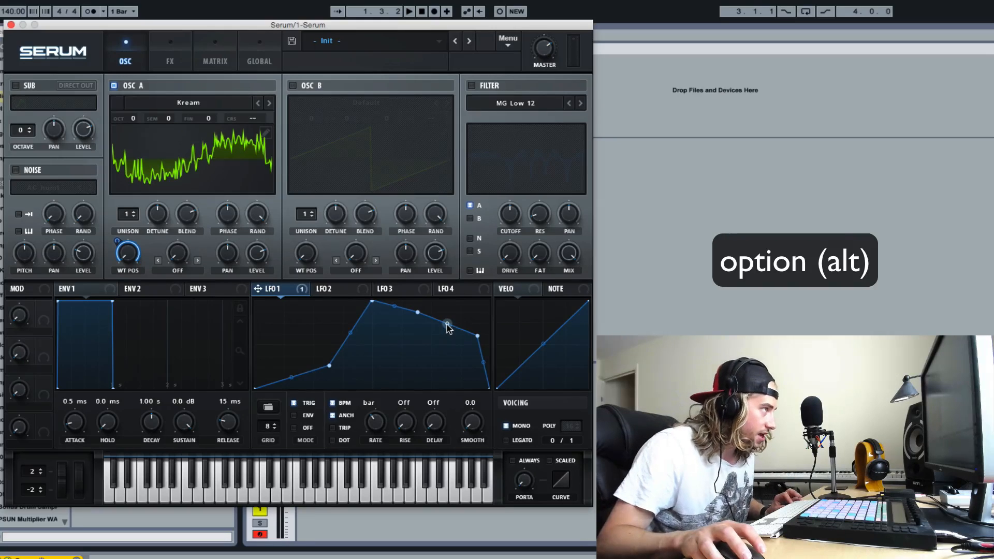
pyautogui.moveTo(447, 325); pyautogui.dragTo(452, 294)
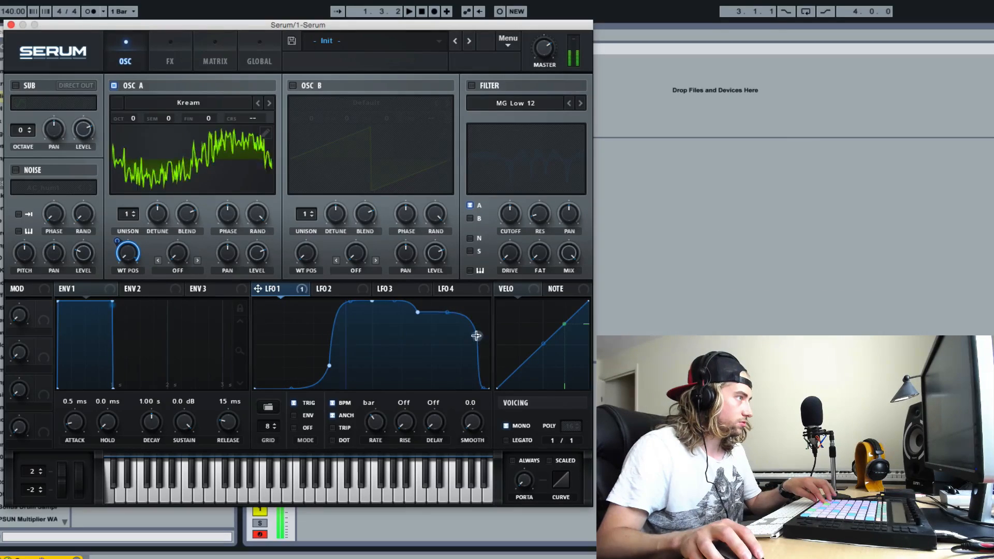
# Step: Lower LFO 1's last added point into a dip and add two points after it to form a narrow second peak
pyautogui.moveTo(476, 335); pyautogui.dragTo(447, 378)
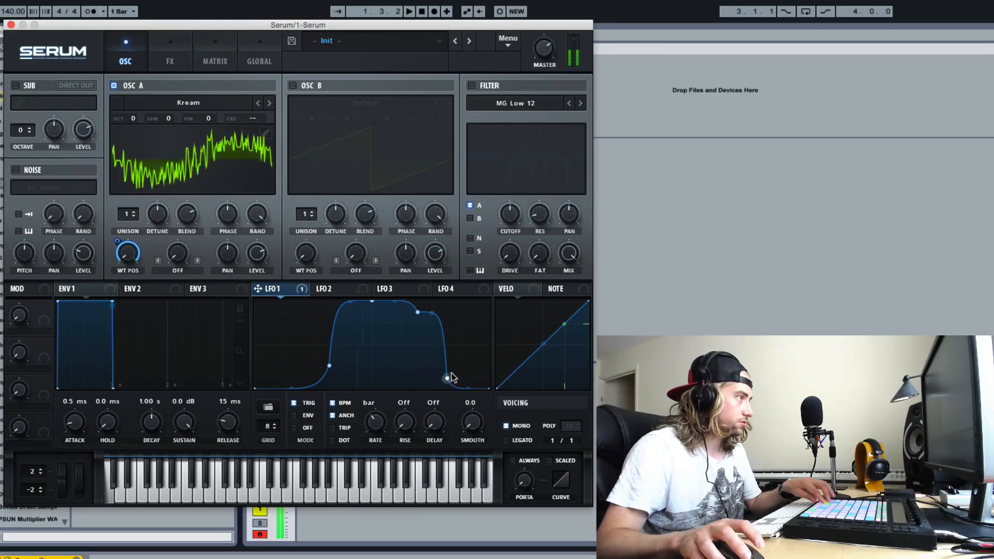
pyautogui.doubleClick(462, 319)
pyautogui.doubleClick(476, 306)
pyautogui.moveTo(454, 321); pyautogui.dragTo(455, 378)
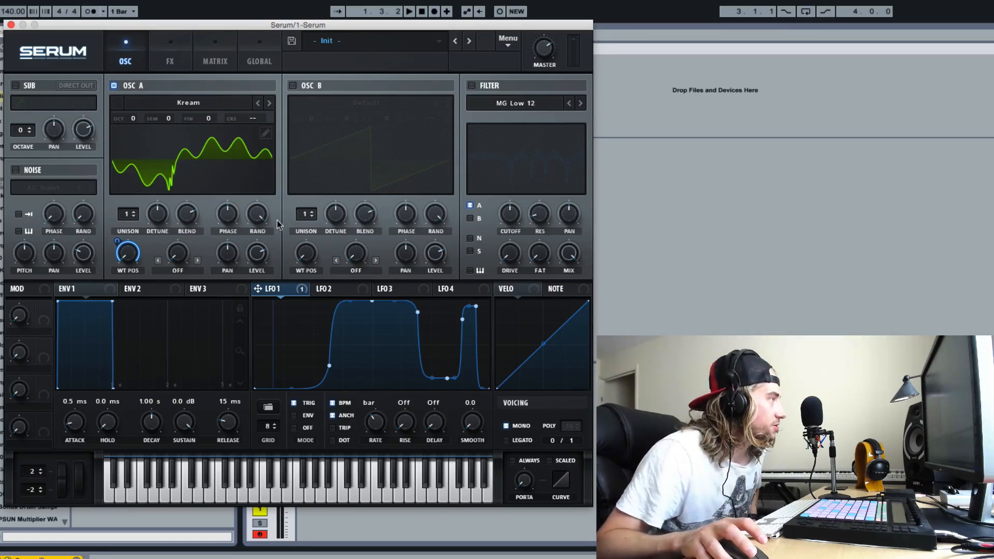
# Step: Set oscillator A's warp mode to Bend +, try out the warp amount, and reset it
pyautogui.click(174, 271)
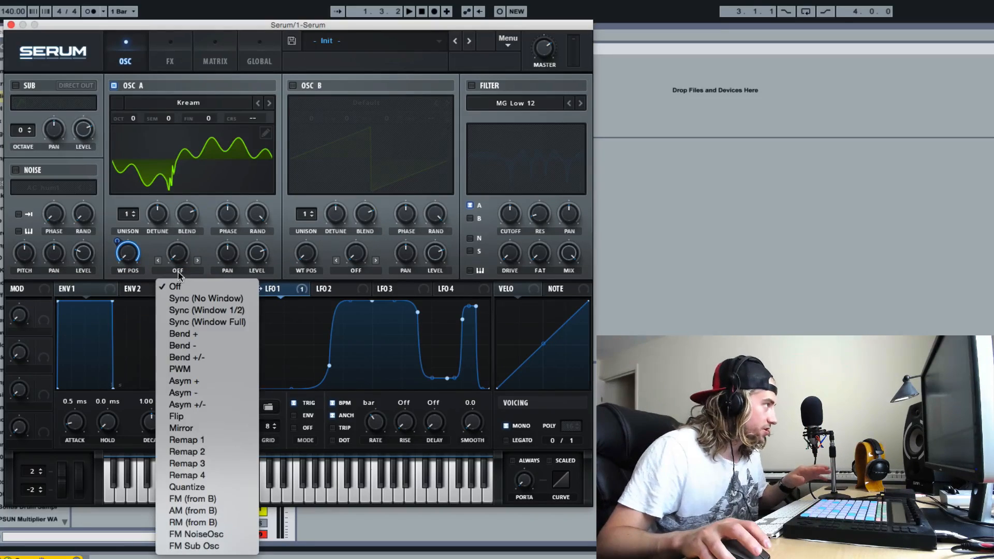
pyautogui.click(218, 333)
pyautogui.moveTo(176, 256)
pyautogui.mouseDown()
pyautogui.moveTo(207, 159)
pyautogui.moveTo(217, 191)
pyautogui.moveTo(207, 171)
pyautogui.moveTo(199, 181)
pyautogui.moveTo(204, 166)
pyautogui.moveTo(197, 255)
pyautogui.moveTo(210, 191)
pyautogui.moveTo(207, 256)
pyautogui.moveTo(189, 238)
pyautogui.moveTo(180, 256)
pyautogui.mouseUp()
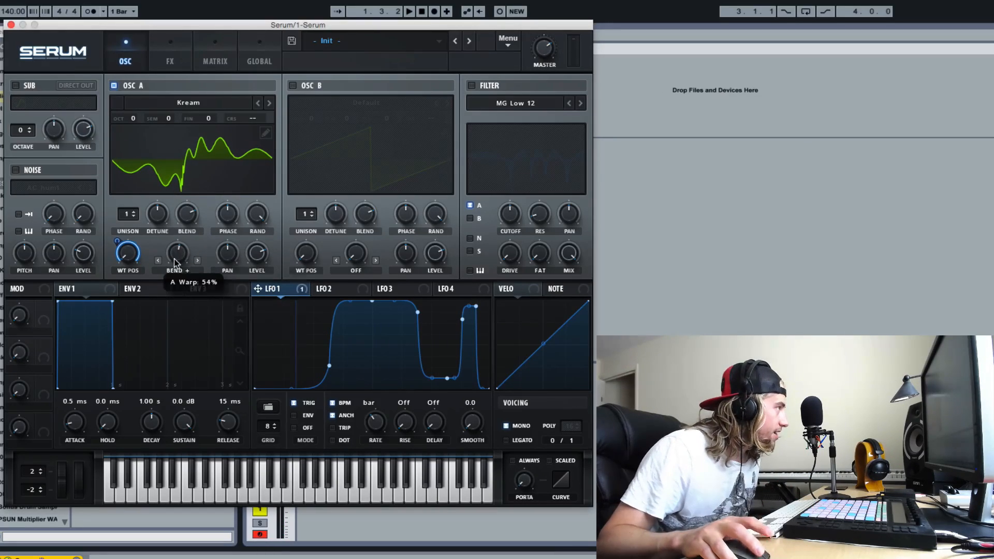
pyautogui.rightClick(179, 256)
pyautogui.click(212, 326)
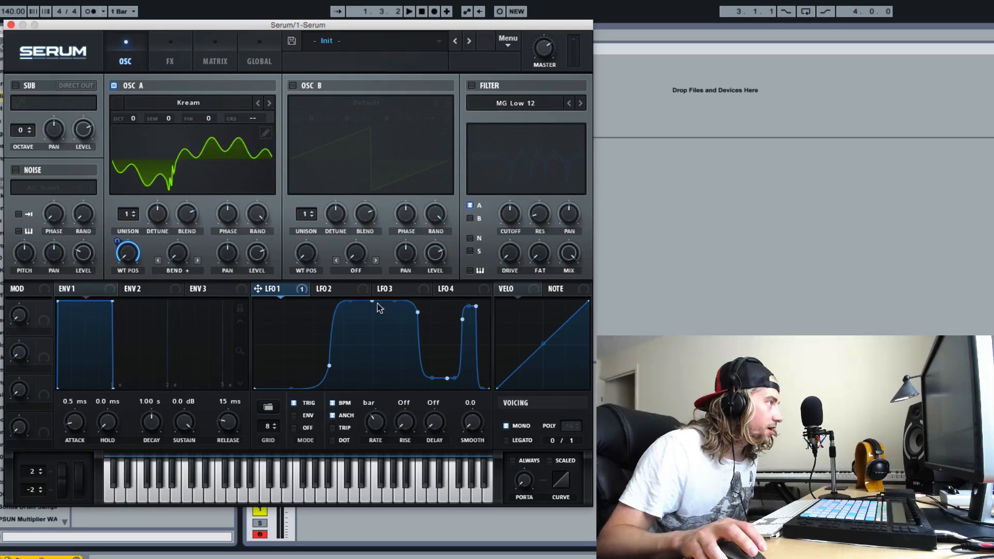
# Step: Set LFO 2 to Trig mode with a one-bar rate and assign it to oscillator A's Bend + warp
pyautogui.click(331, 289)
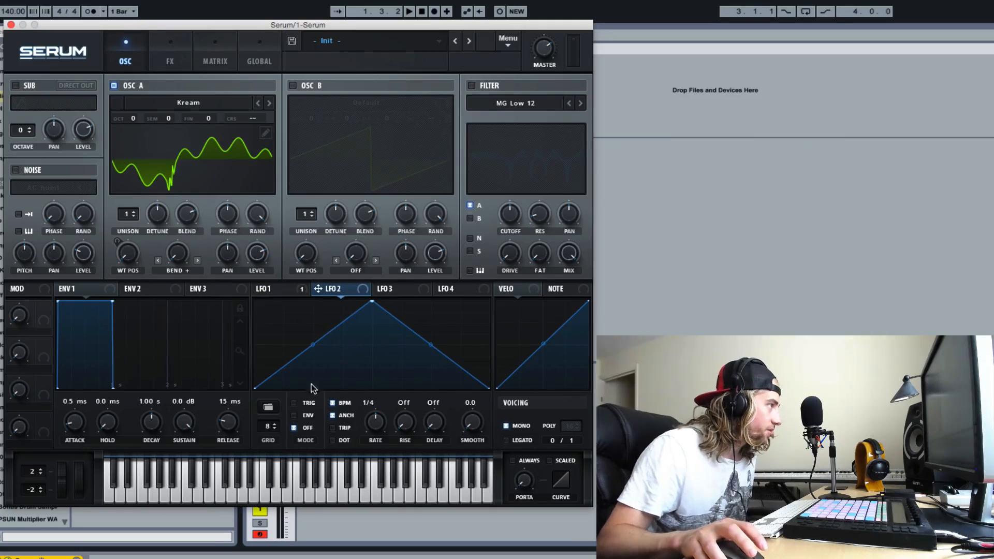
pyautogui.moveTo(373, 444); pyautogui.dragTo(377, 447)
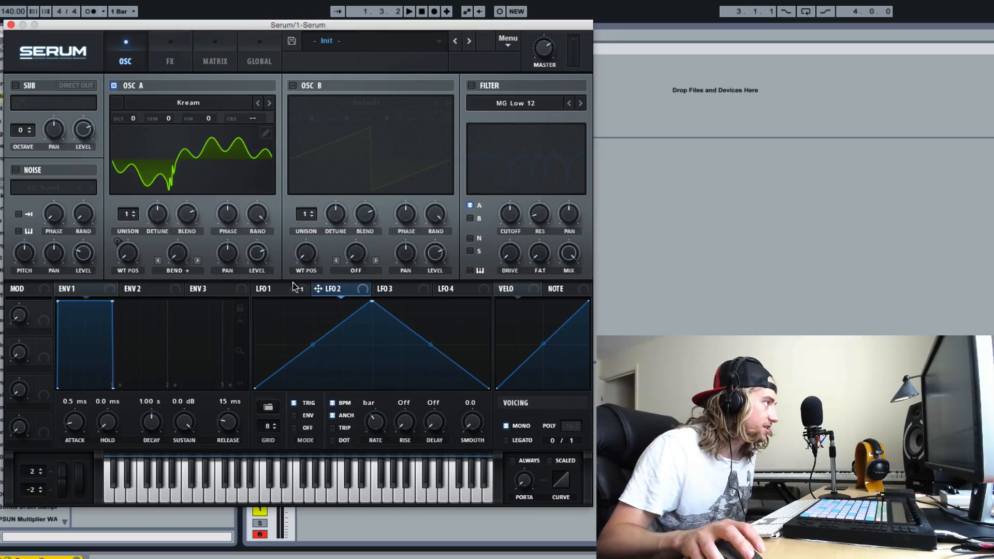
pyautogui.moveTo(335, 294); pyautogui.dragTo(178, 258)
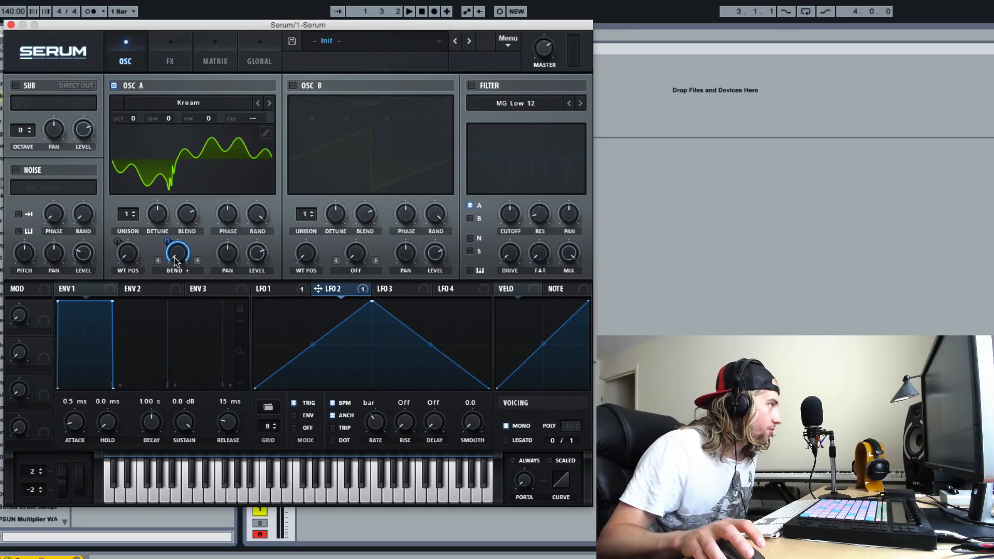
# Step: Toggle the polarity of LFO 2's modulation on oscillator A's warp, set the warp to 50%, and adjust the modulation depth
pyautogui.moveTo(174, 258)
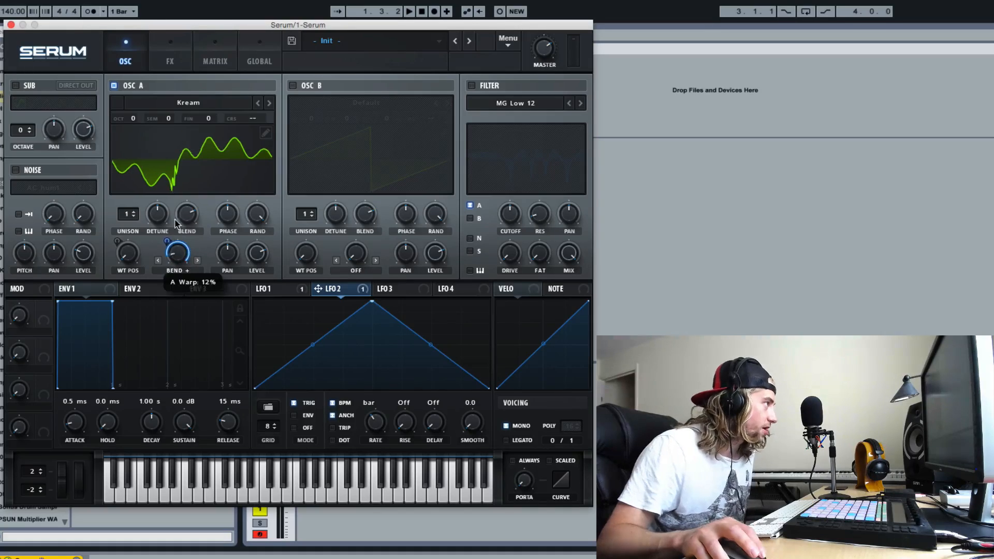
pyautogui.keyDown('alt'); pyautogui.keyDown('shift'); pyautogui.click(177, 255); pyautogui.keyUp('shift'); pyautogui.keyUp('alt')
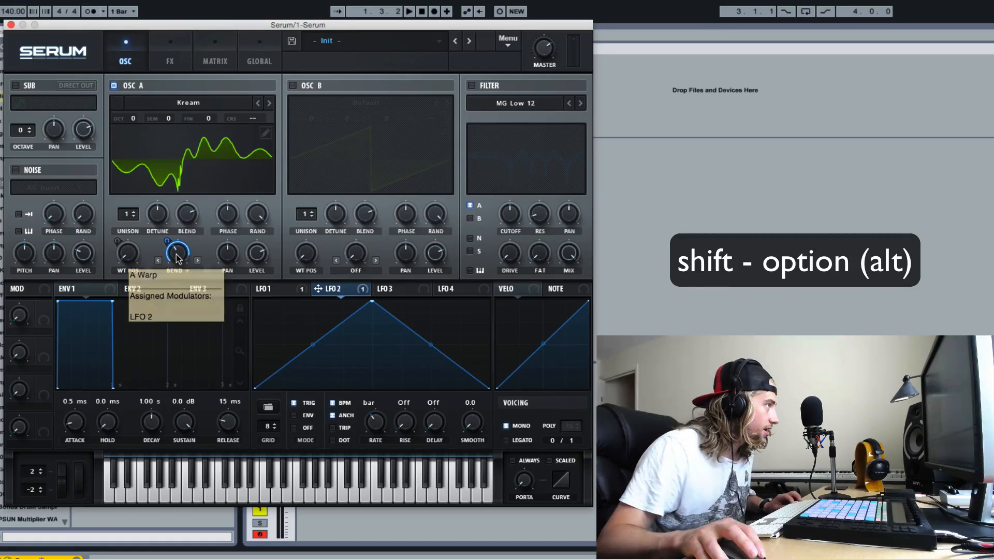
pyautogui.moveTo(177, 254); pyautogui.dragTo(177, 241)
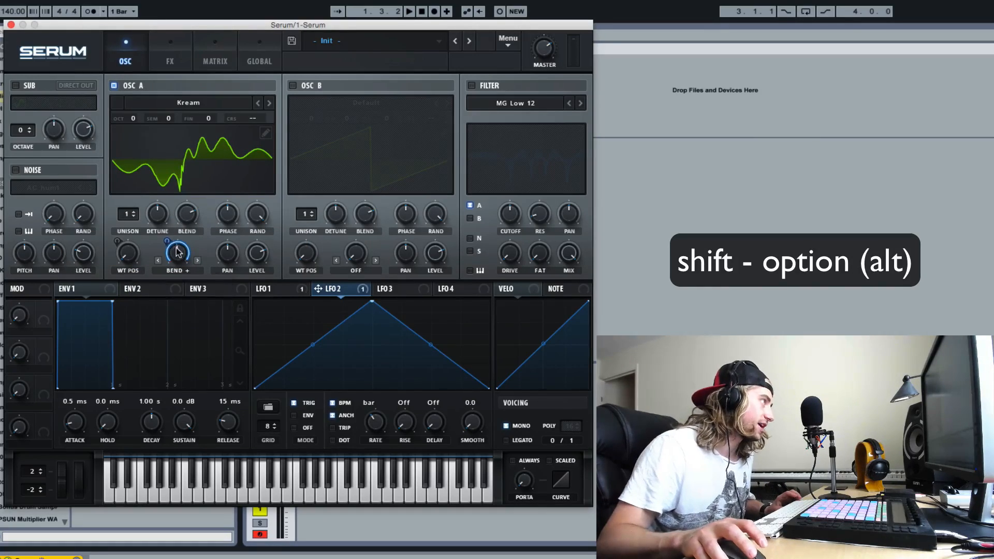
pyautogui.rightClick(177, 253)
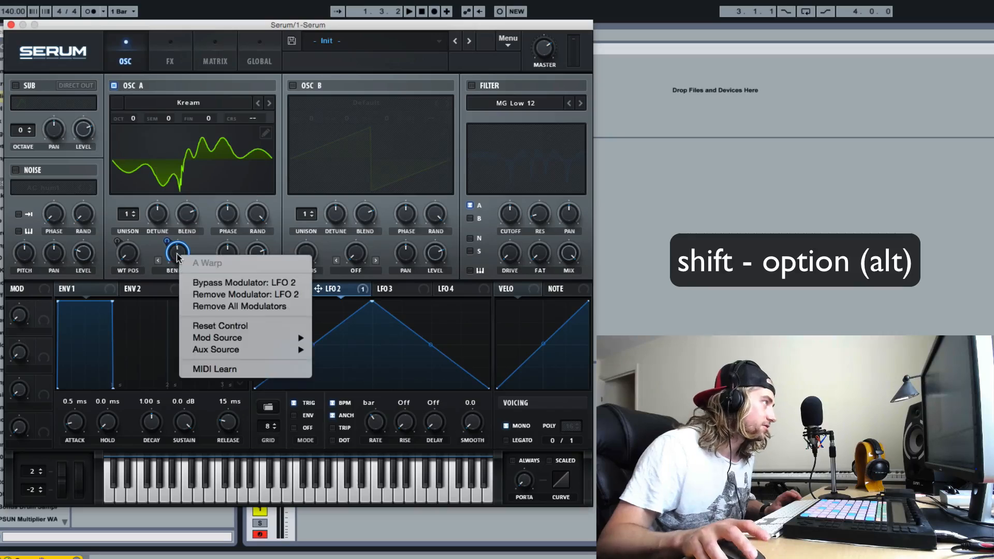
pyautogui.click(218, 326)
pyautogui.moveTo(177, 254); pyautogui.dragTo(187, 193)
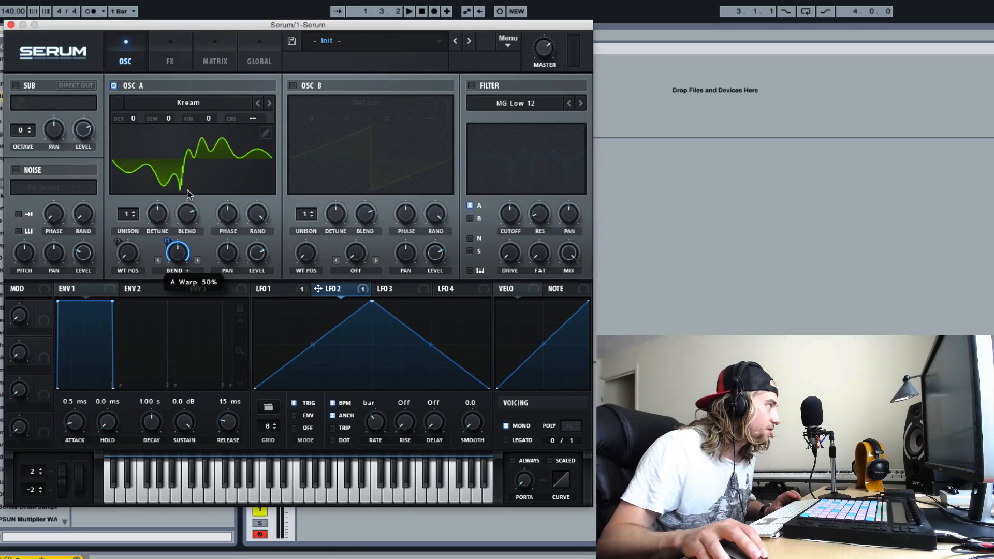
pyautogui.moveTo(167, 241); pyautogui.dragTo(166, 241)
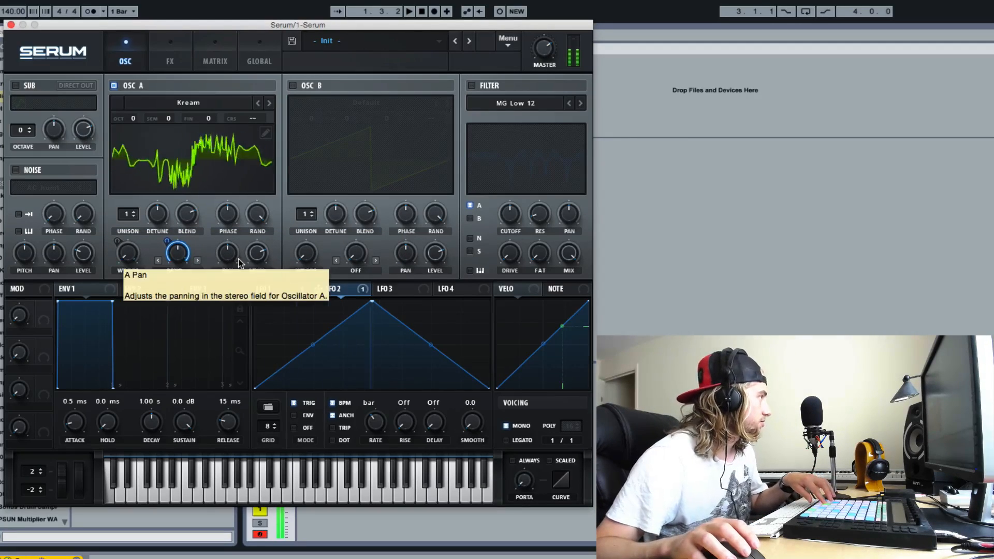
# Step: Enable the sub oscillator with Direct Out and assign LFO 1 to its level
pyautogui.click(15, 86)
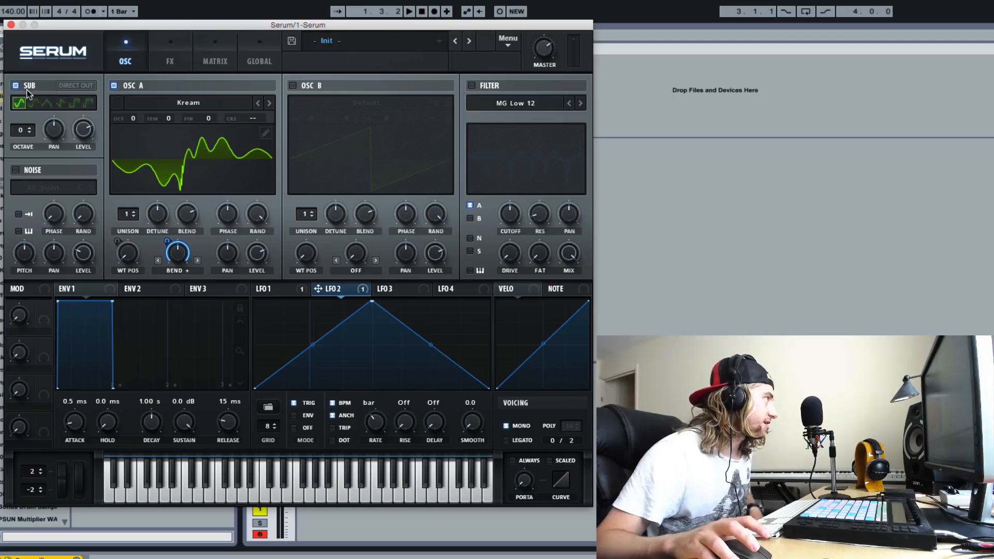
pyautogui.click(82, 88)
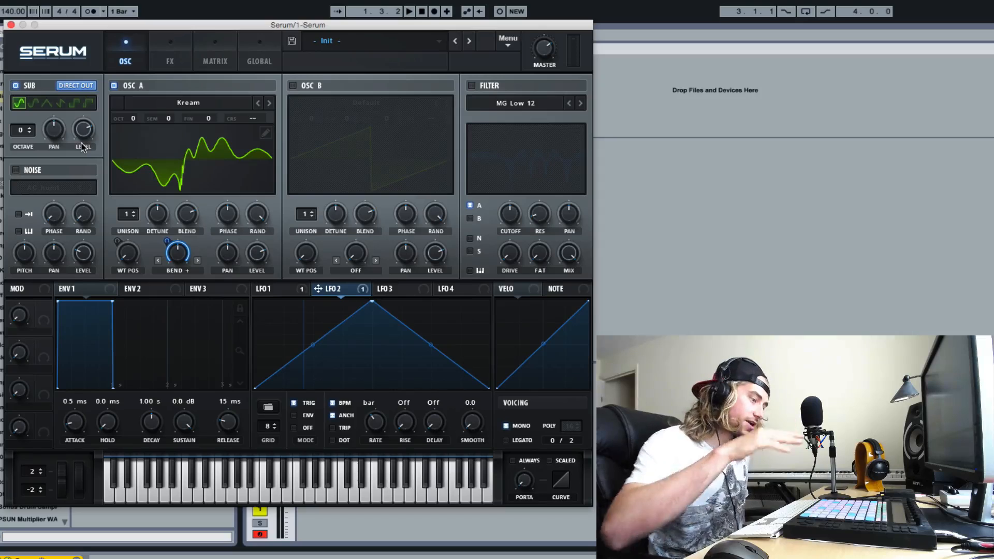
pyautogui.click(265, 290)
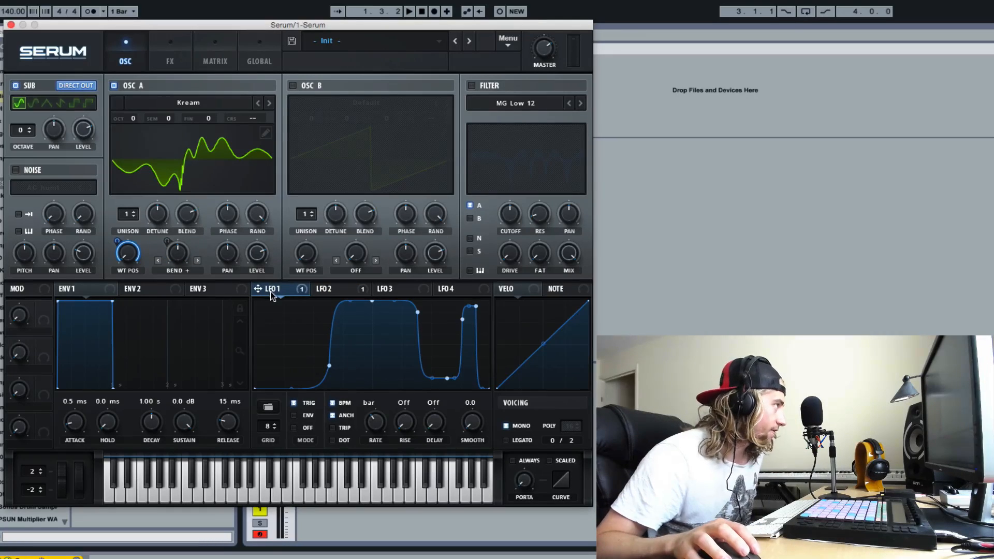
pyautogui.moveTo(270, 291); pyautogui.dragTo(82, 135)
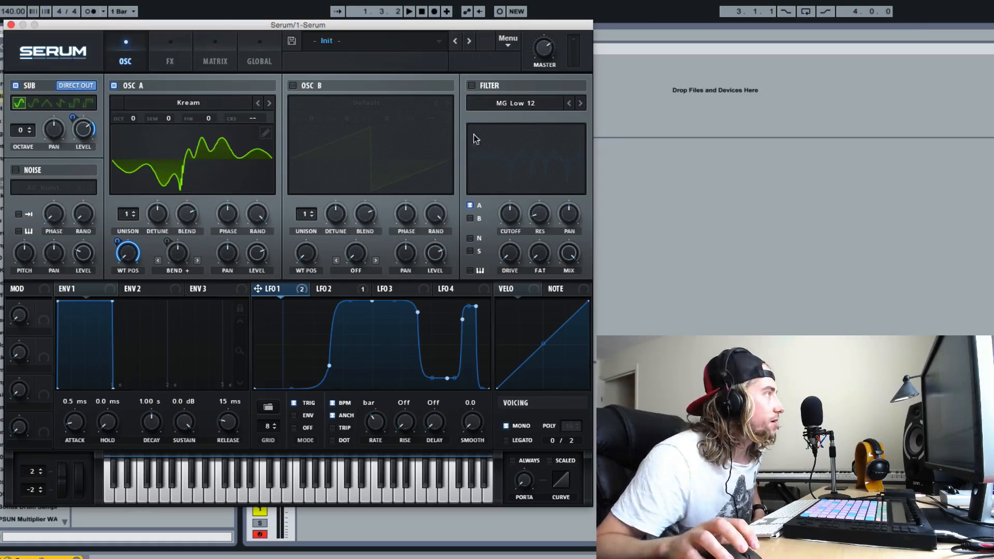
# Step: Enable the filter and audition the phaser types under Flanges, from Phs 48+ up to Phs 48H6+
pyautogui.click(471, 86)
pyautogui.click(489, 106)
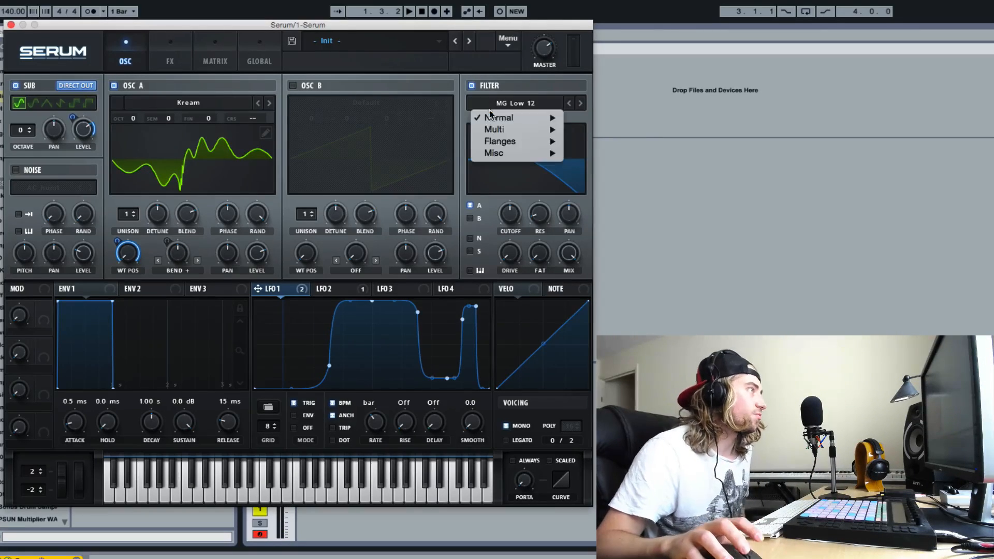
pyautogui.moveTo(509, 141)
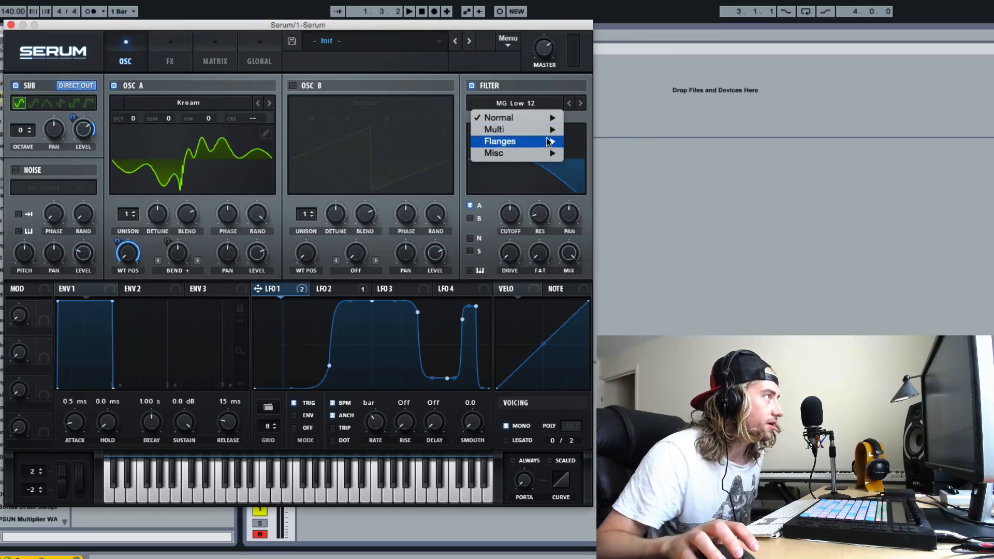
pyautogui.click(585, 448)
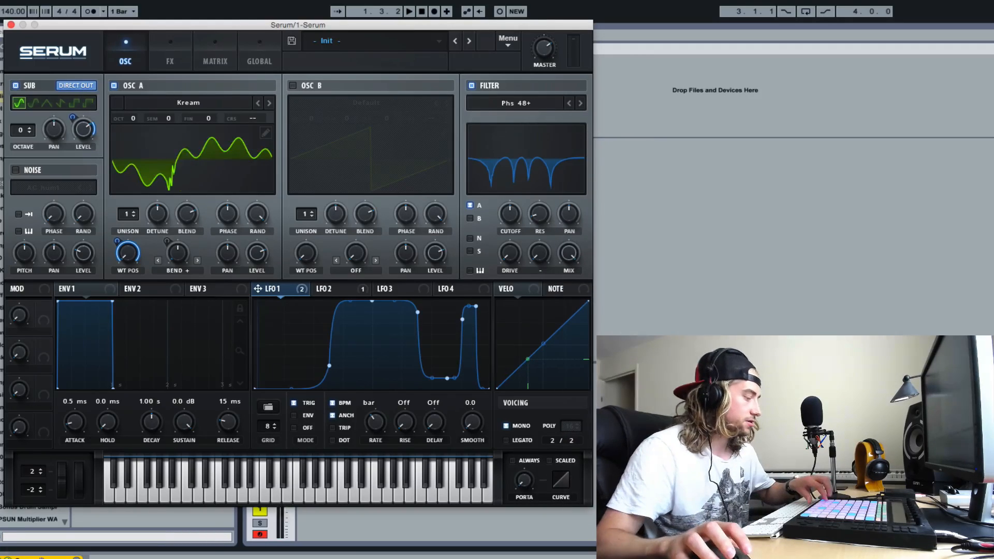
pyautogui.click(581, 103)
pyautogui.click(581, 103)
pyautogui.click(581, 104)
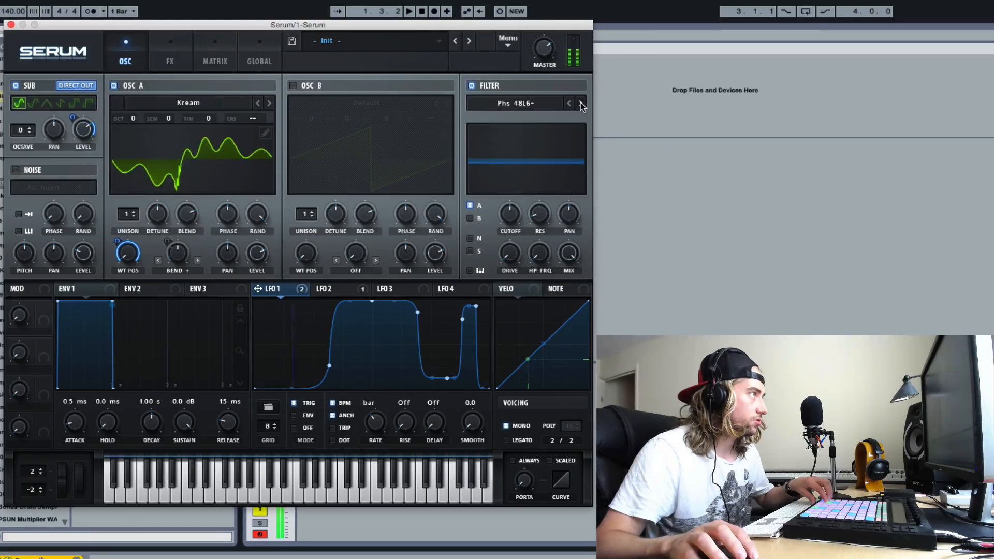
pyautogui.click(580, 103)
# Step: Switch the filter type to Phs 48HL6+ and raise its cutoff and drive, with HL Wid at 39%
pyautogui.moveTo(510, 216); pyautogui.dragTo(512, 193)
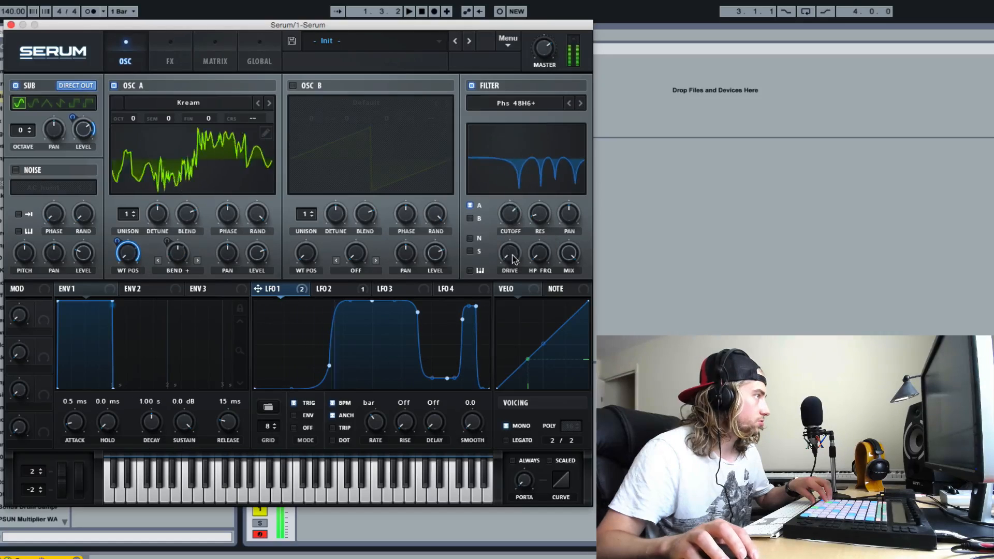
pyautogui.moveTo(507, 253); pyautogui.dragTo(523, 170)
pyautogui.click(581, 103)
pyautogui.click(581, 104)
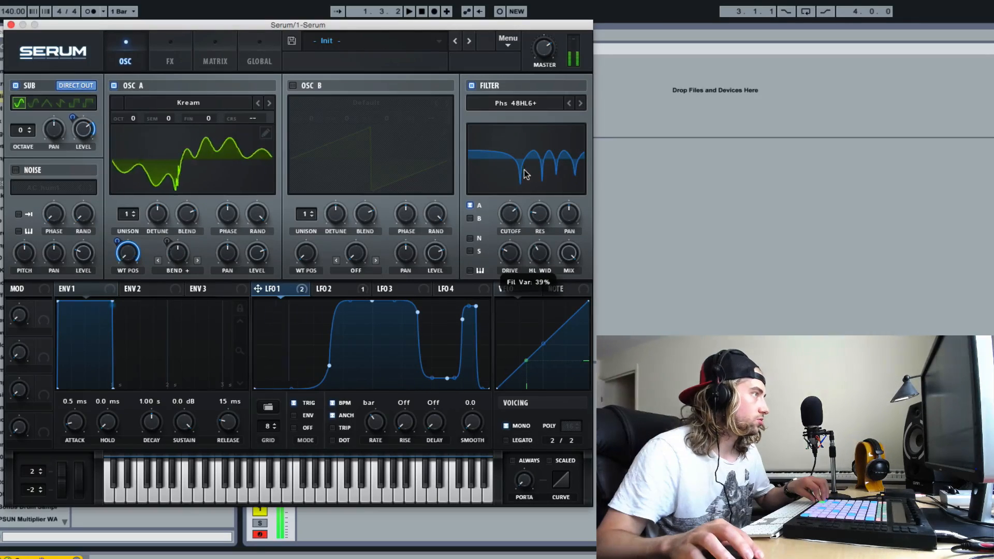
pyautogui.moveTo(504, 255)
pyautogui.mouseDown()
pyautogui.moveTo(503, 212)
pyautogui.moveTo(507, 251)
pyautogui.mouseUp()
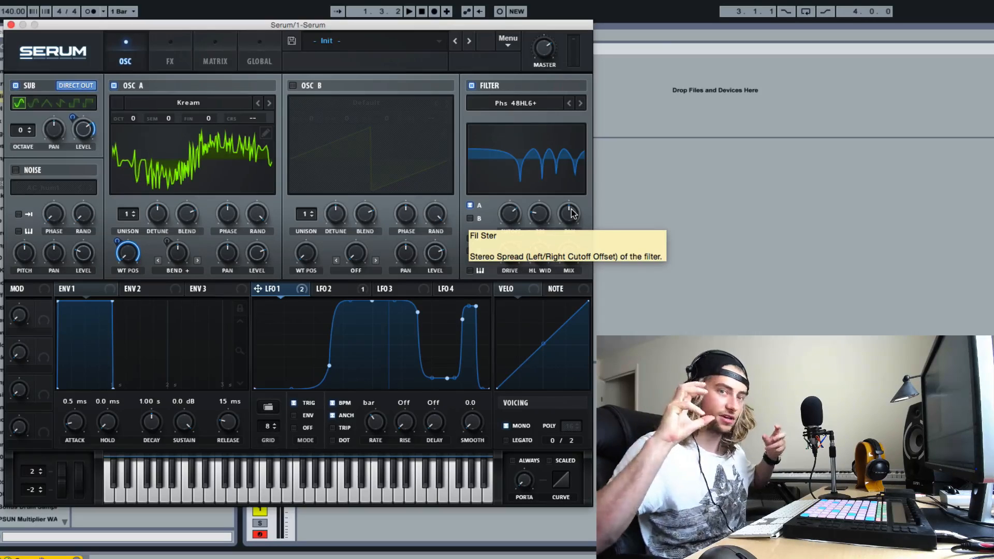
# Step: Offset the filter's stereo pan slightly, and enable the Hyper/Dimension effect with a reduced Hyper mix
pyautogui.moveTo(571, 212)
pyautogui.mouseDown()
pyautogui.moveTo(563, 256)
pyautogui.moveTo(565, 225)
pyautogui.mouseUp()
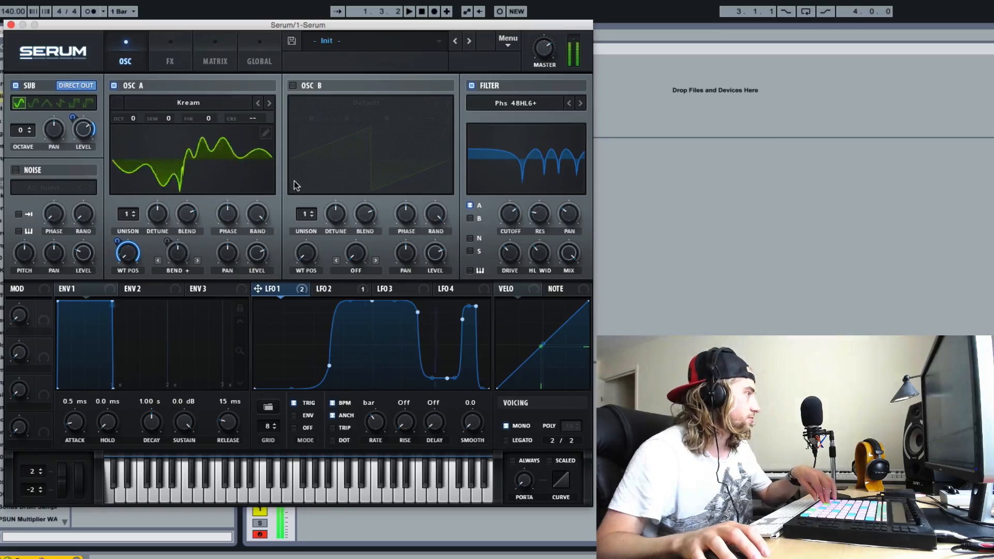
pyautogui.click(174, 59)
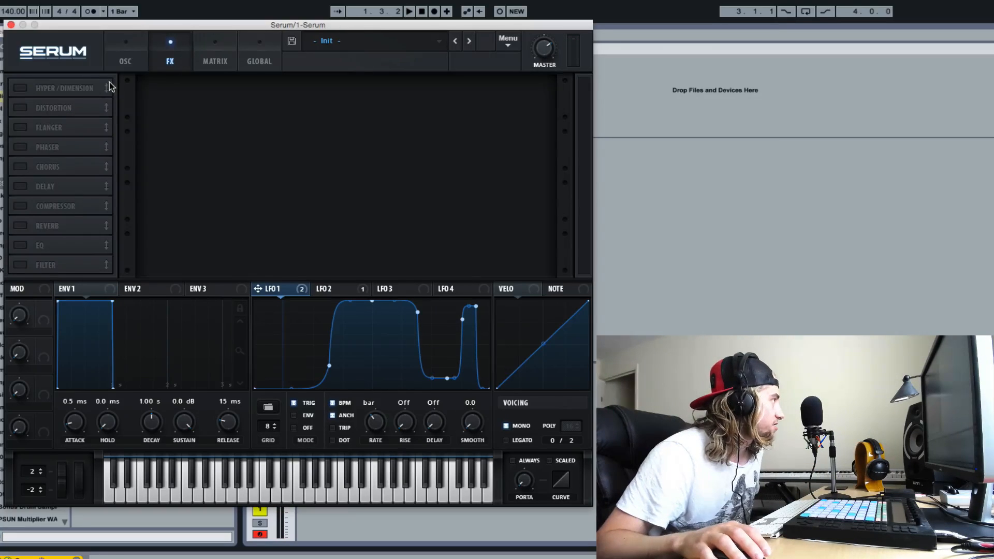
pyautogui.click(21, 88)
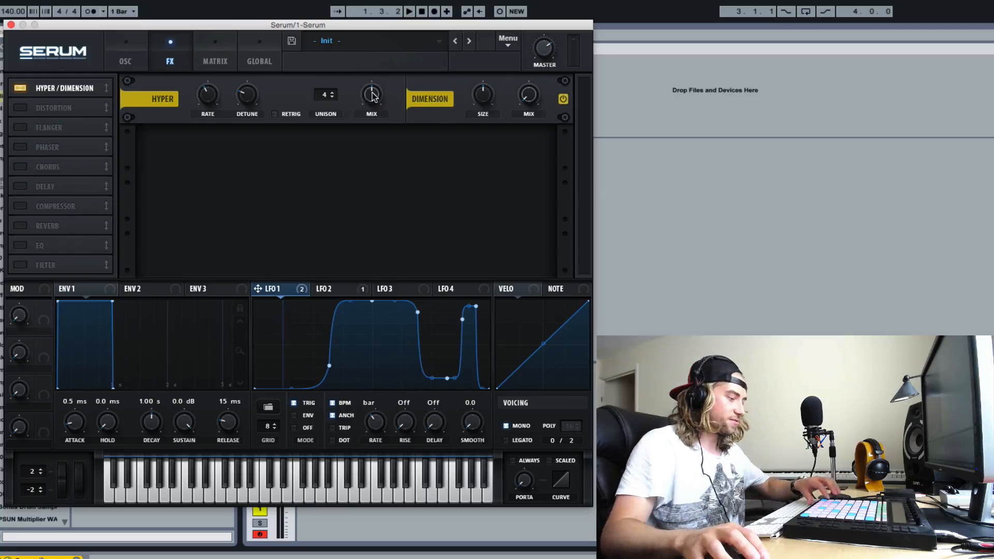
pyautogui.moveTo(373, 96); pyautogui.dragTo(372, 133)
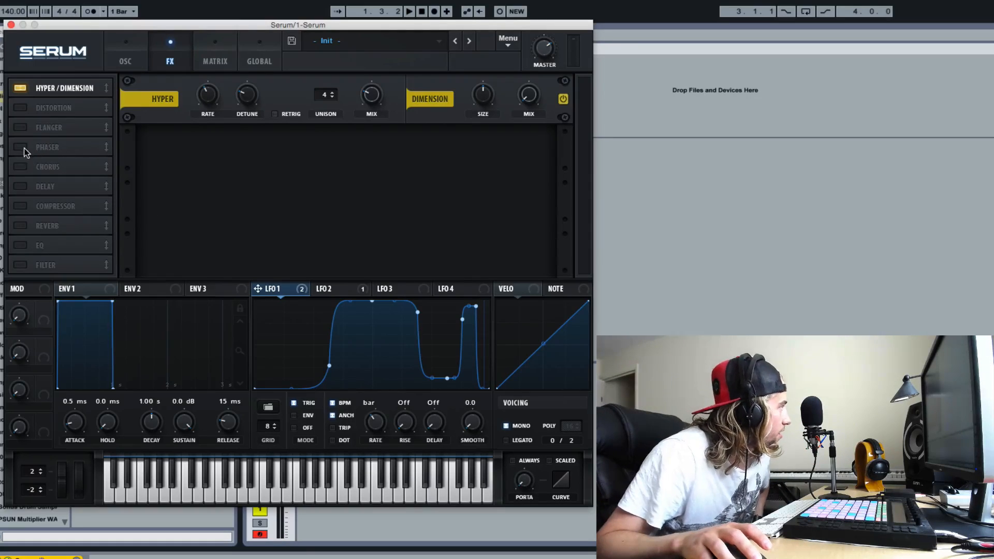
# Step: Enable the reverb effect and lower its mix to a subtle amount
pyautogui.click(20, 226)
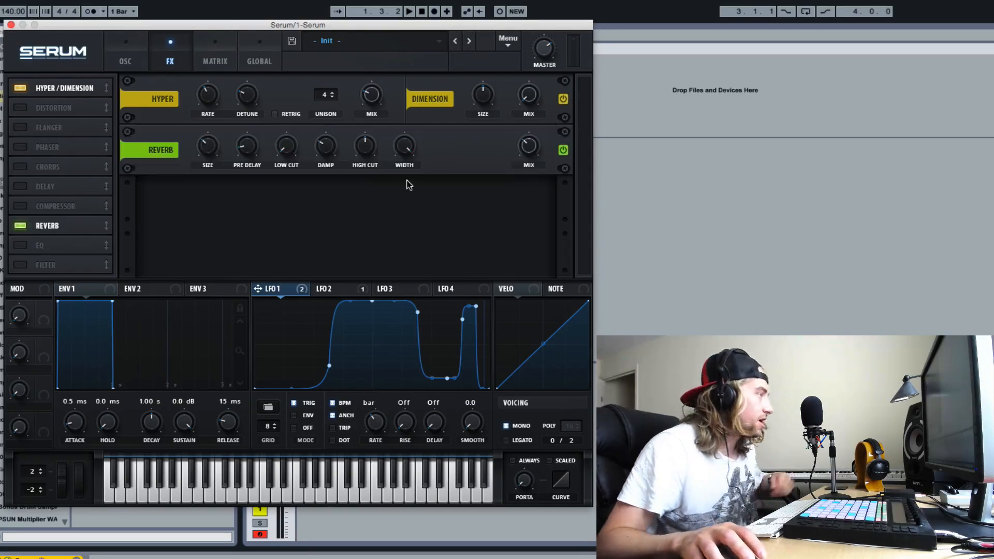
pyautogui.moveTo(531, 147)
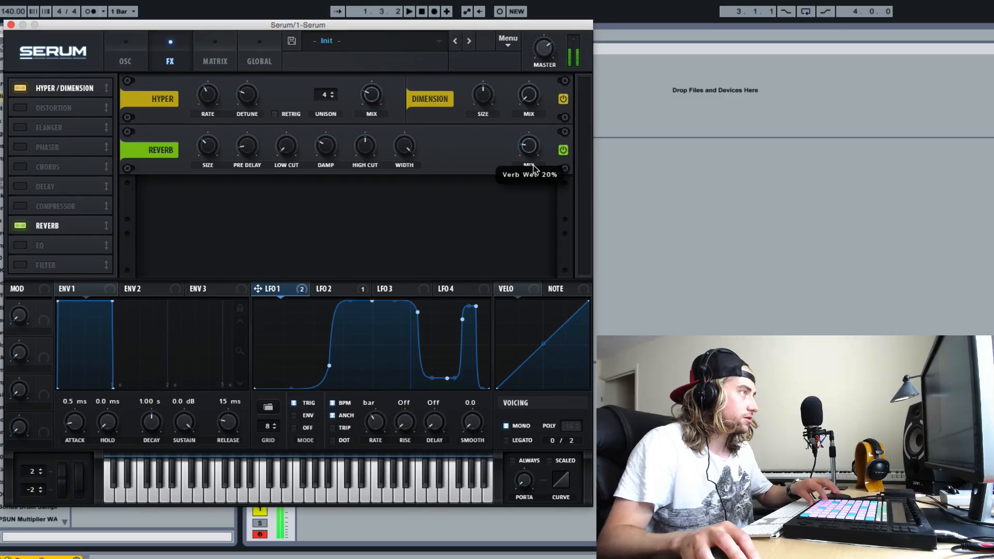
pyautogui.moveTo(534, 178); pyautogui.dragTo(534, 176)
# Step: Enable the phaser effect, set its mix around halfway, and turn its rate down to the minimum
pyautogui.click(23, 148)
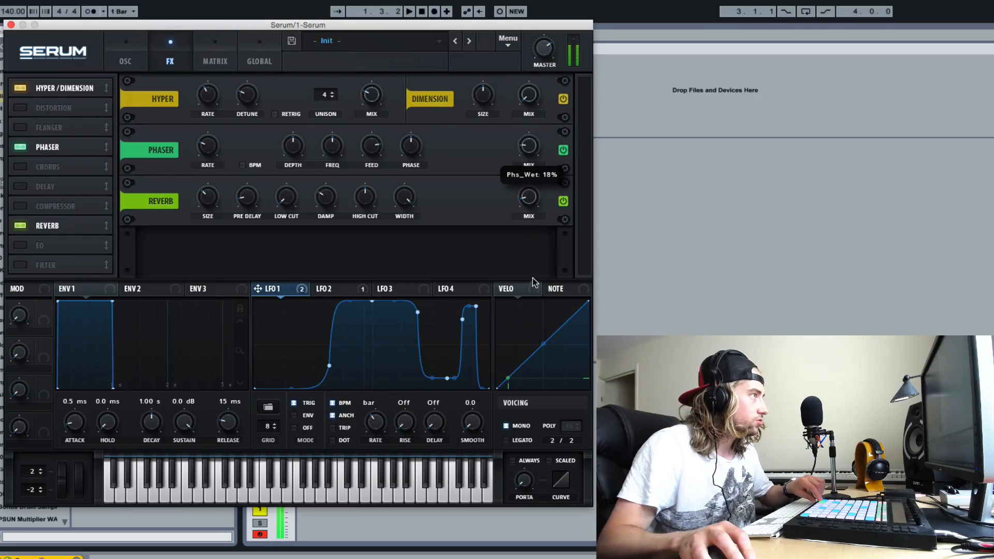
pyautogui.moveTo(538, 273); pyautogui.dragTo(522, 139)
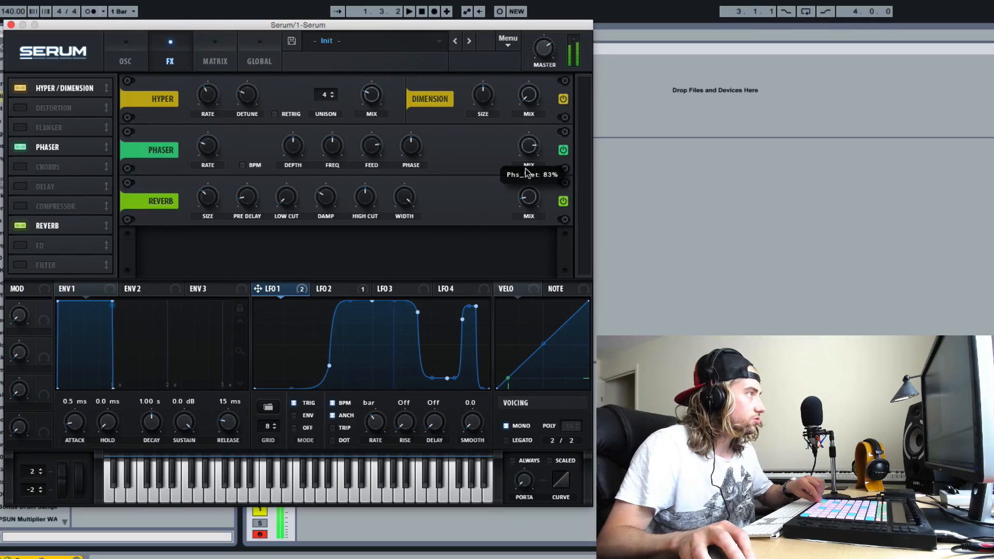
pyautogui.moveTo(527, 173); pyautogui.dragTo(527, 225)
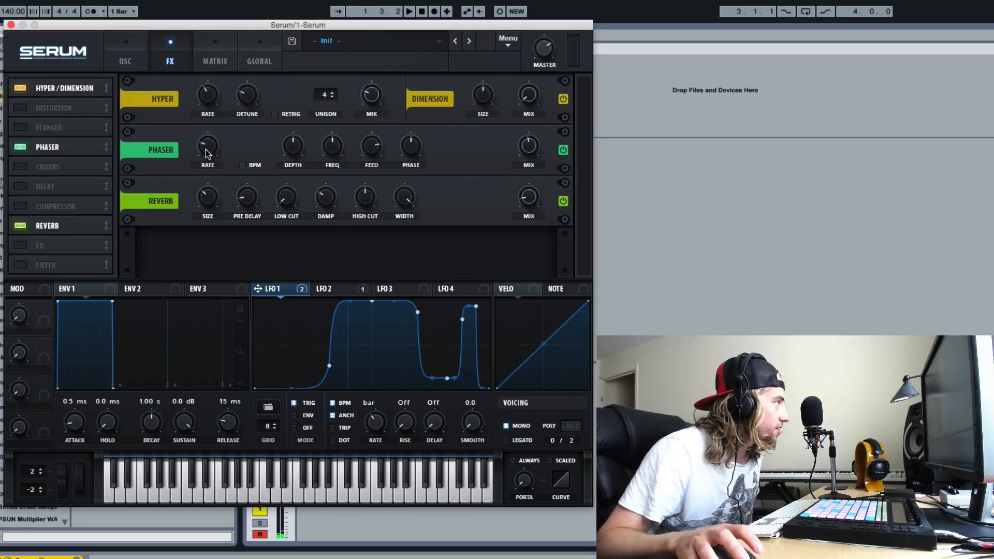
pyautogui.moveTo(206, 150); pyautogui.dragTo(238, 285)
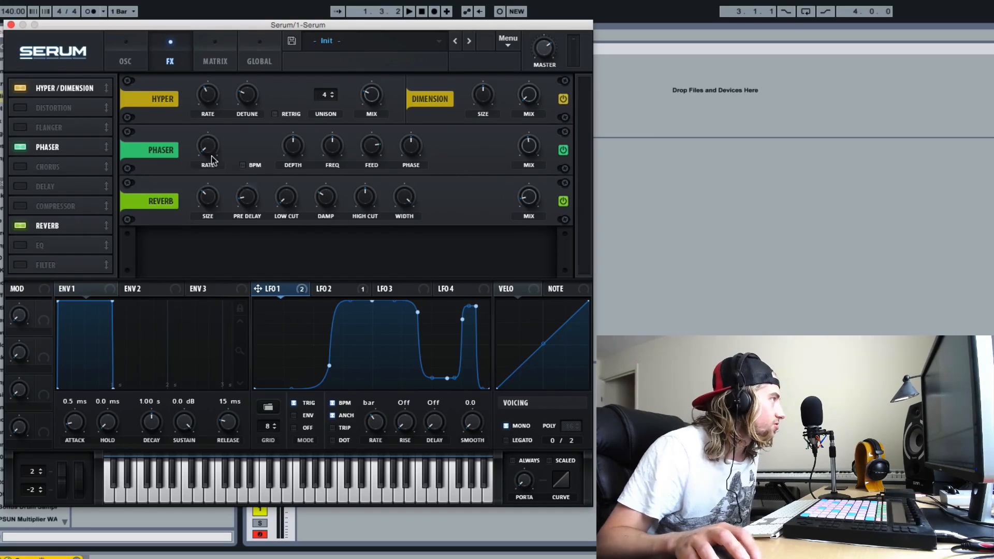
# Step: Audition the phaser's depth at different amounts, including 100% and 67%
pyautogui.click(326, 289)
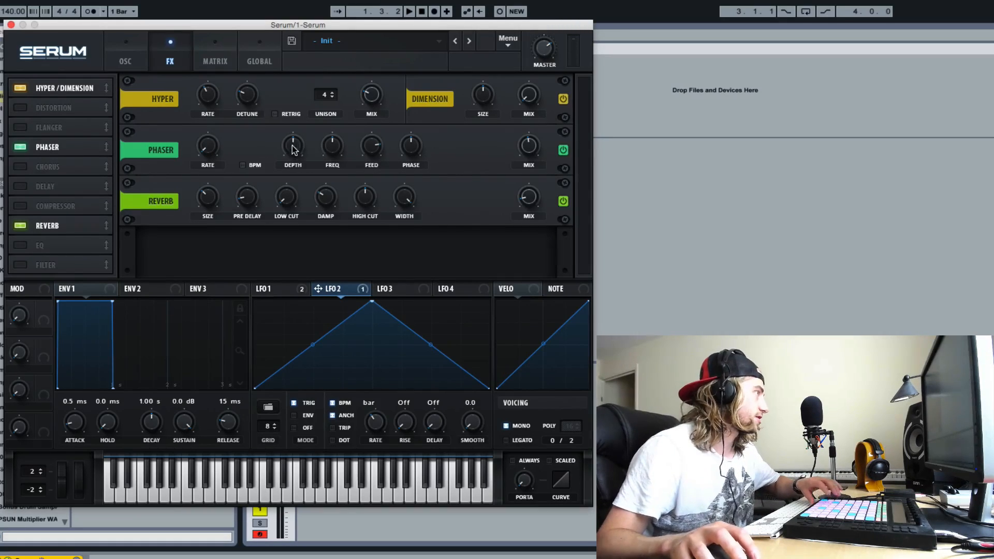
pyautogui.moveTo(293, 149); pyautogui.dragTo(289, 182)
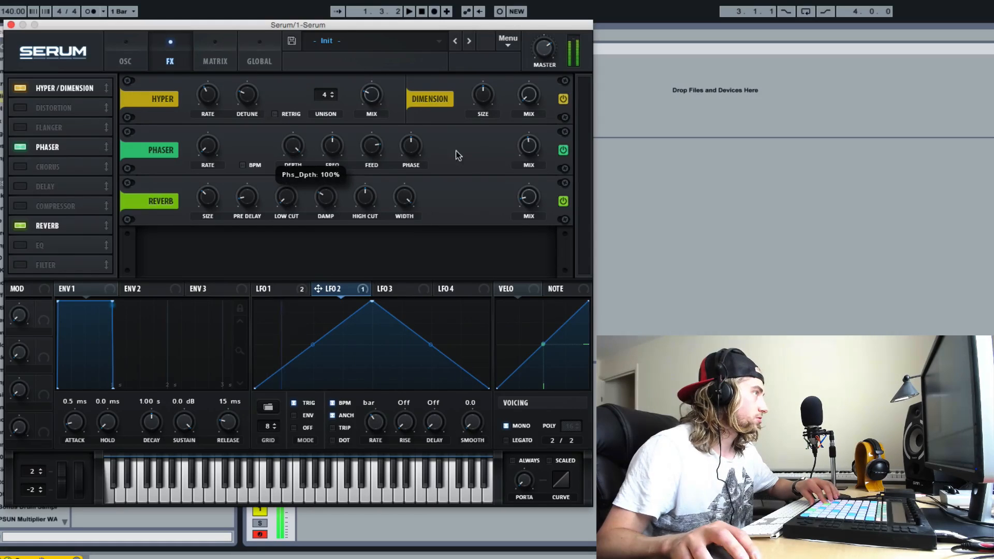
pyautogui.moveTo(290, 148)
pyautogui.mouseDown()
pyautogui.moveTo(287, 254)
pyautogui.moveTo(290, 158)
pyautogui.mouseUp()
pyautogui.moveTo(289, 222); pyautogui.dragTo(300, 199)
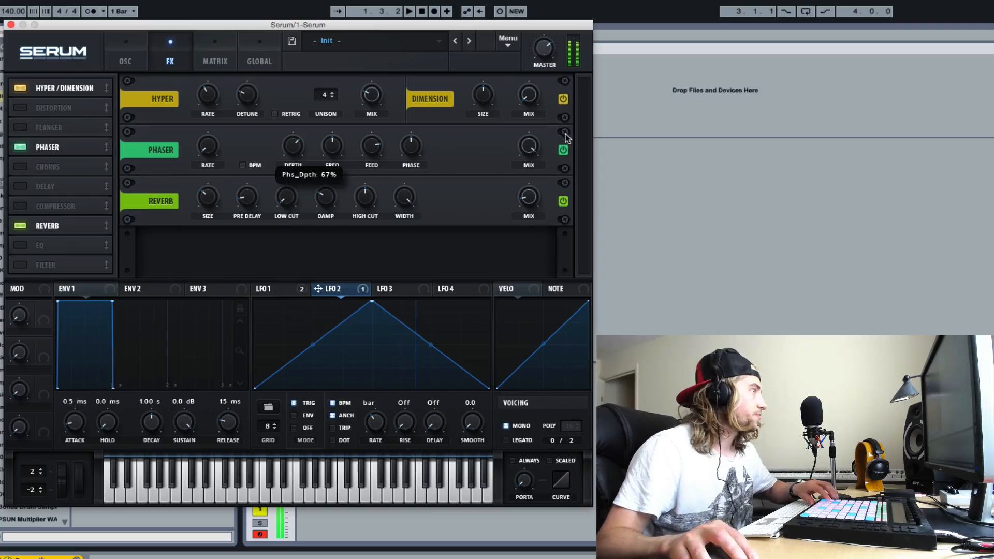
# Step: Assign LFO 1 to the phaser's depth, and reduce the phaser's mix and base depth
pyautogui.click(290, 288)
pyautogui.moveTo(302, 293); pyautogui.dragTo(294, 187)
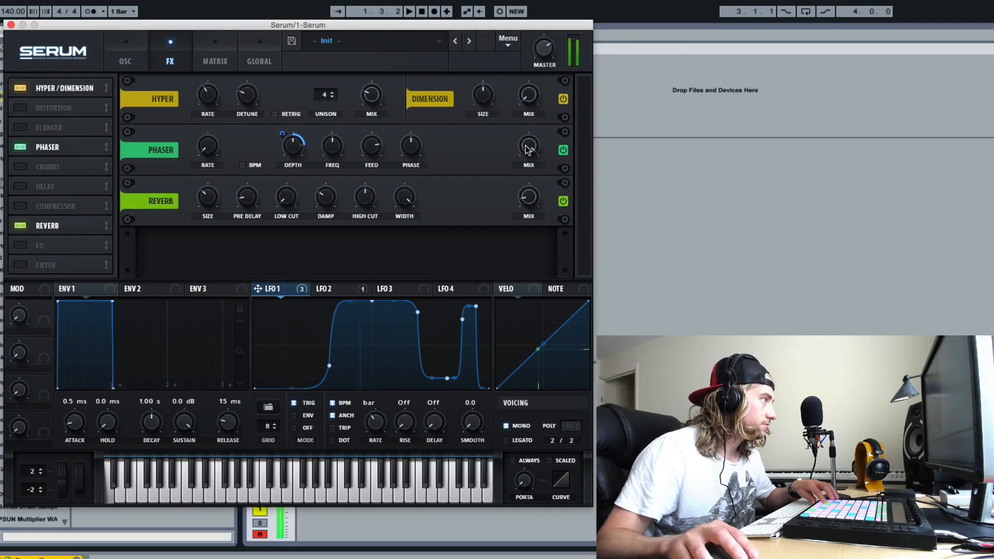
pyautogui.moveTo(527, 151); pyautogui.dragTo(506, 239)
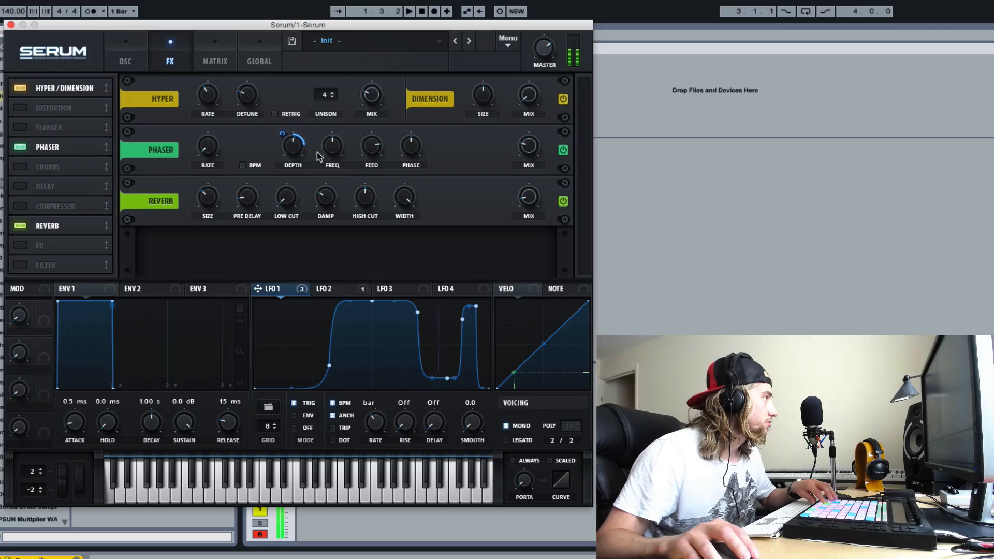
pyautogui.moveTo(293, 149); pyautogui.dragTo(286, 184)
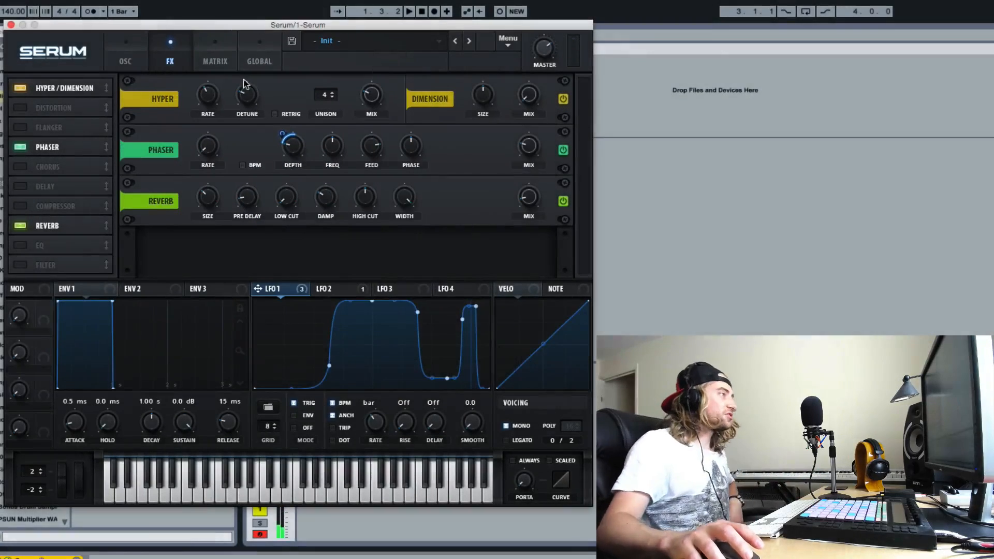
pyautogui.click(138, 55)
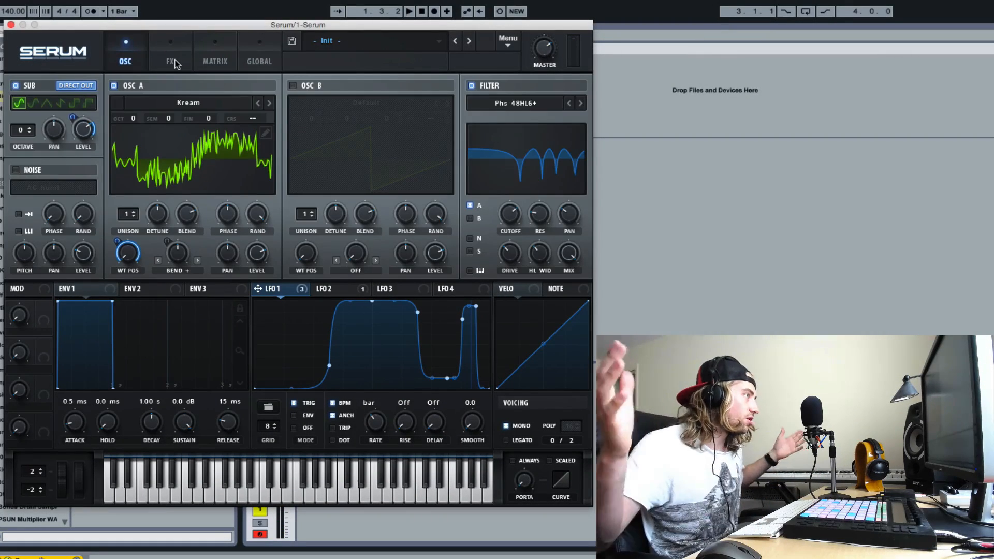